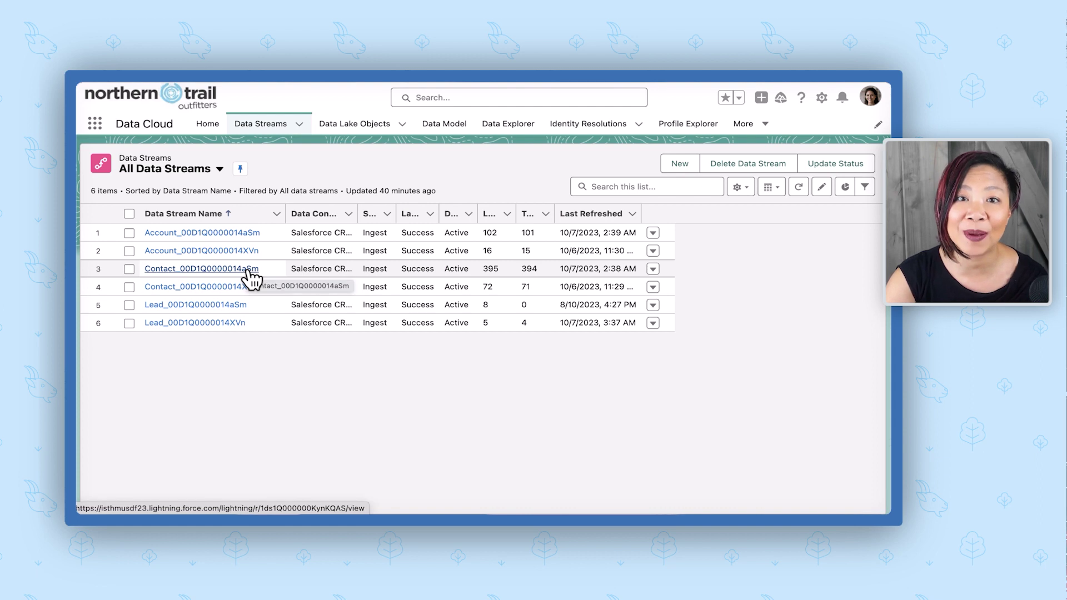
Open the mappings of the second Salesforce org's Contact data stream, search its fields for "loy", and inspect the Loyalty Tier Level mapping to Tier Level
{"action": "left_click", "coordinate": [249, 270]}
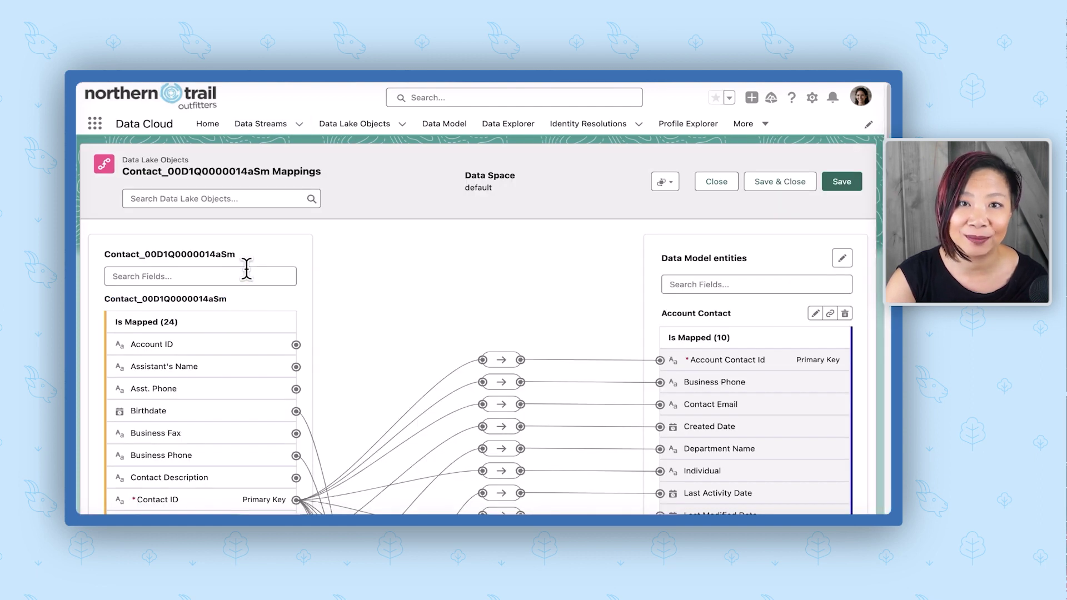
{"action": "left_click", "coordinate": [249, 272]}
{"action": "type", "text": "loy"}
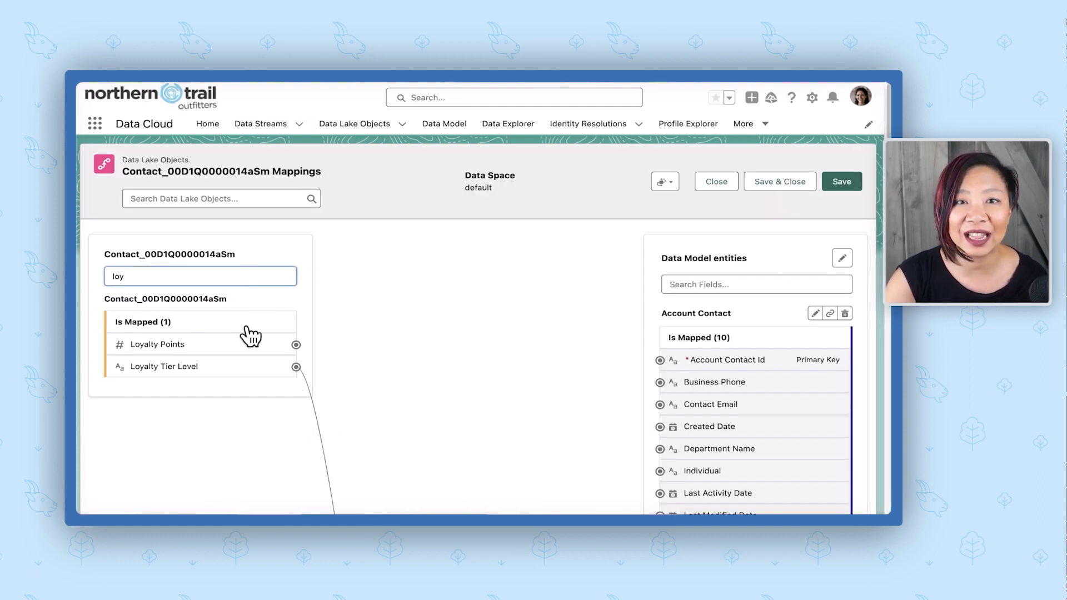
{"action": "left_click", "coordinate": [194, 371]}
{"action": "scroll", "coordinate": [500, 410], "scroll_direction": "down", "scroll_amount": 18}
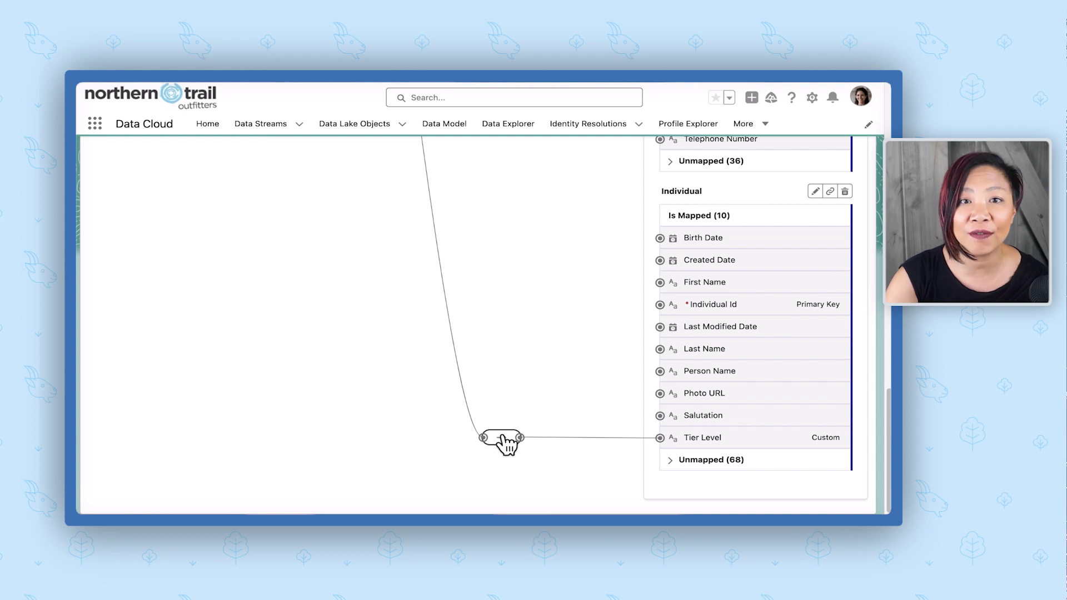
{"action": "left_click", "coordinate": [501, 436]}
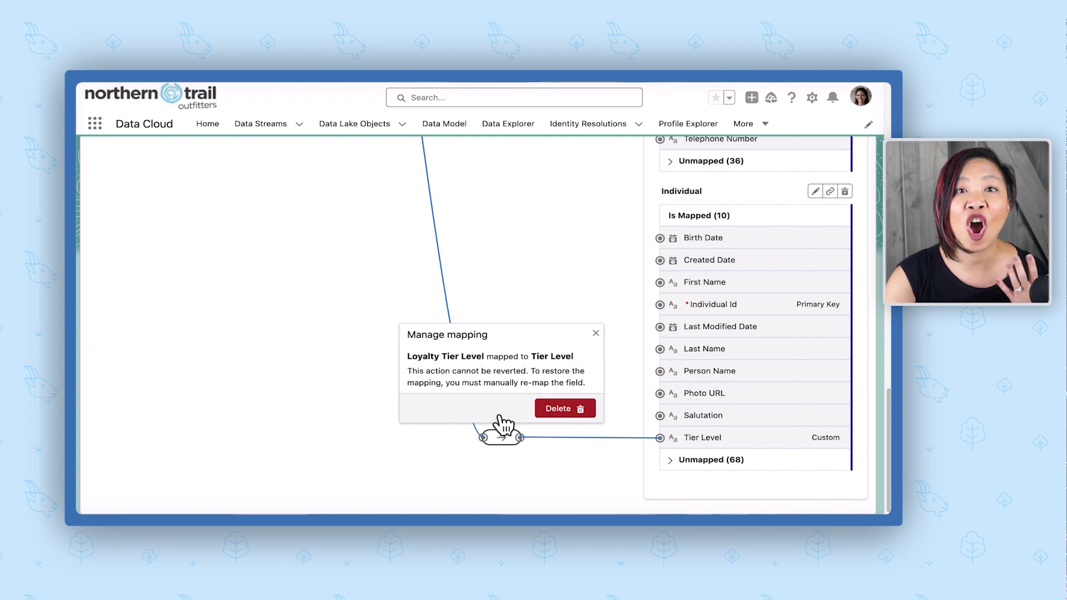
Open the Default identity resolution ruleset and view its details and processing history
{"action": "left_click", "coordinate": [602, 131]}
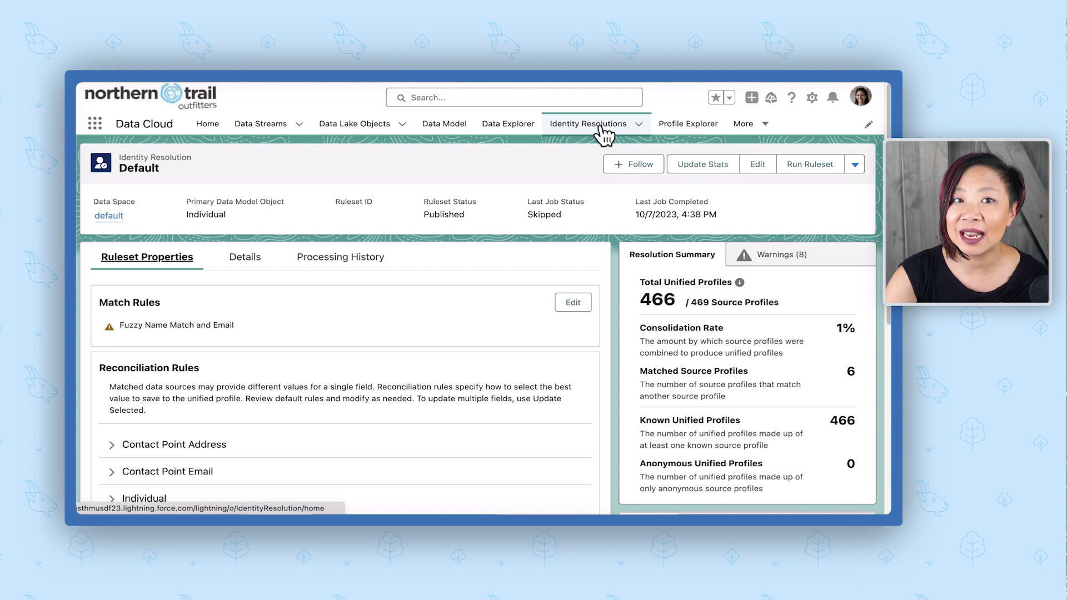
{"action": "left_click", "coordinate": [247, 260]}
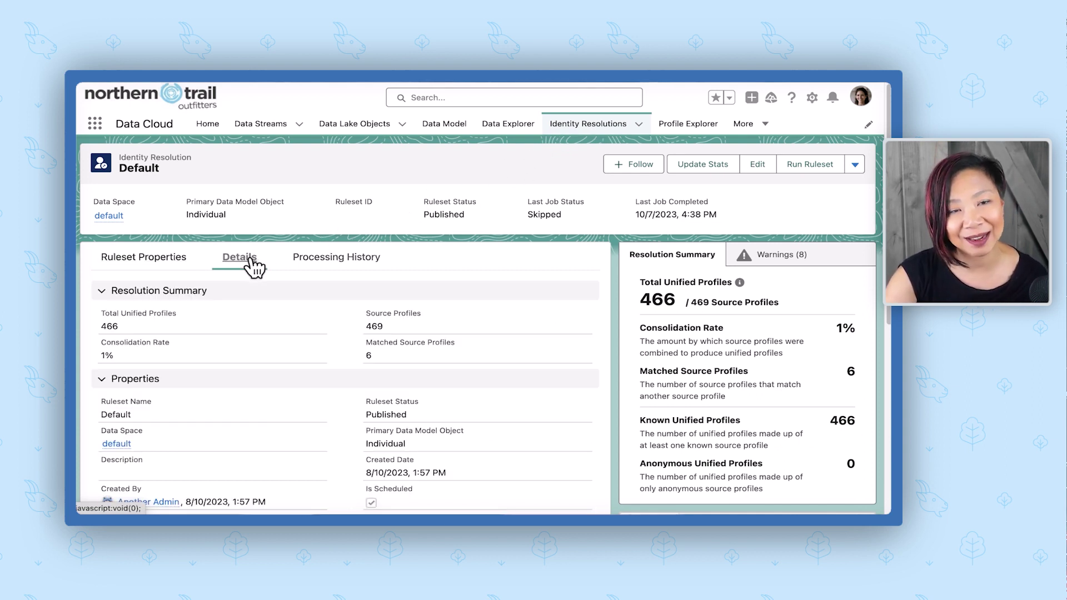
{"action": "left_click", "coordinate": [324, 270]}
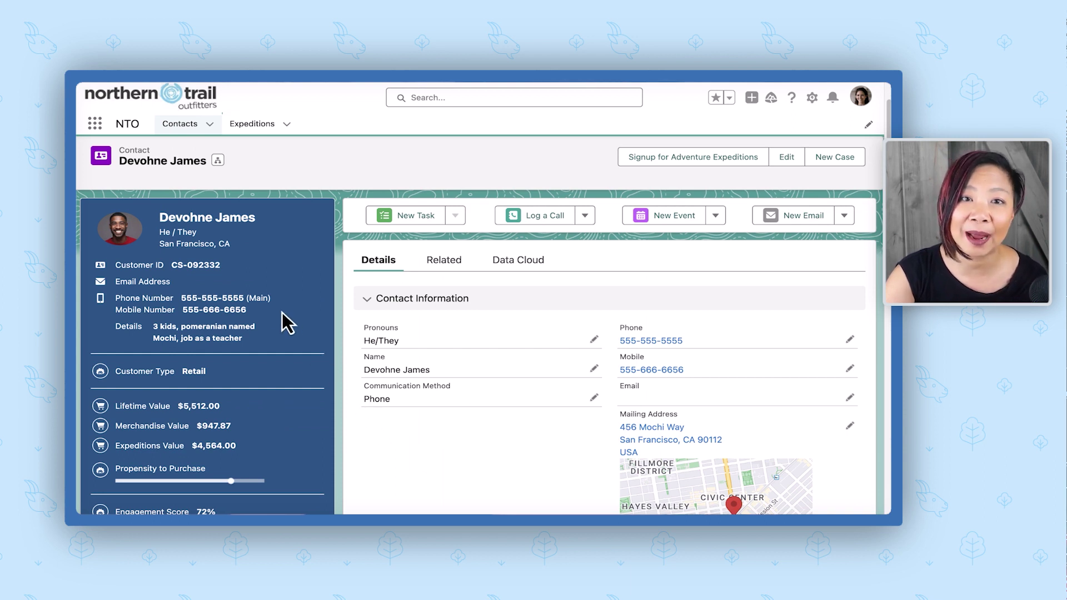
Examine the contact record's customer profile, including lifetime value, propensity to purchase, engagement score and loyalty tier
{"action": "scroll", "coordinate": [214, 282], "scroll_direction": "down", "scroll_amount": 2}
{"action": "scroll", "coordinate": [214, 289], "scroll_direction": "down", "scroll_amount": 4}
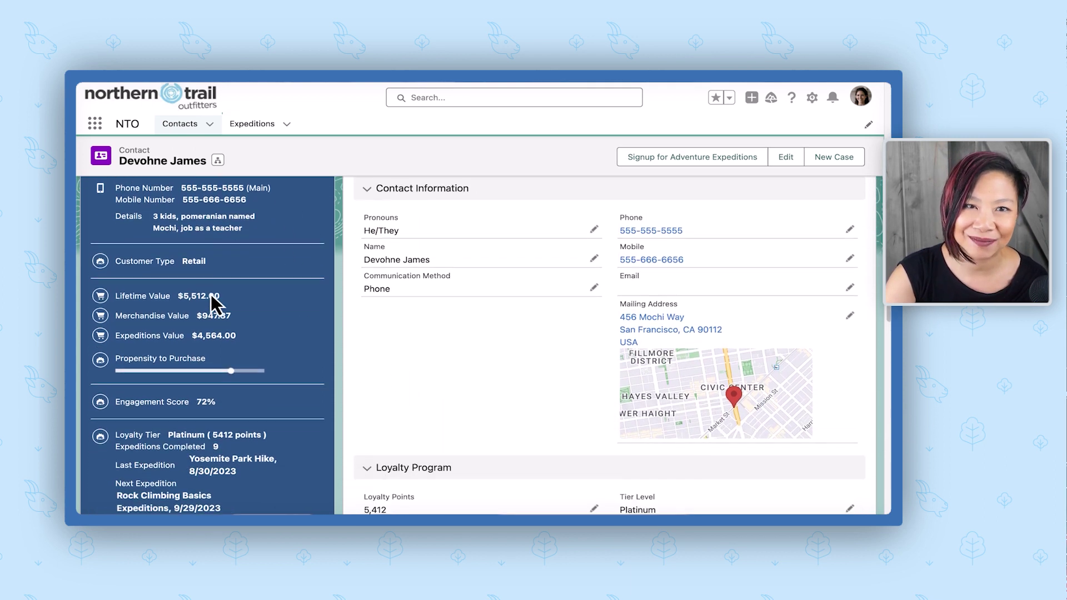
{"action": "scroll", "coordinate": [214, 305], "scroll_direction": "down", "scroll_amount": 4}
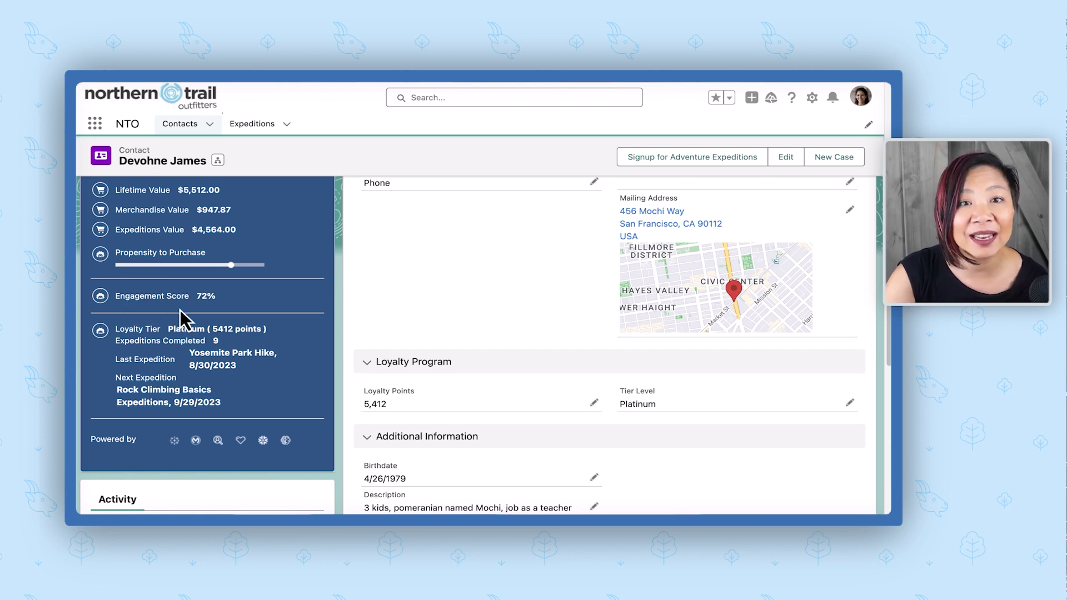
{"action": "scroll", "coordinate": [183, 319], "scroll_direction": "up", "scroll_amount": 1}
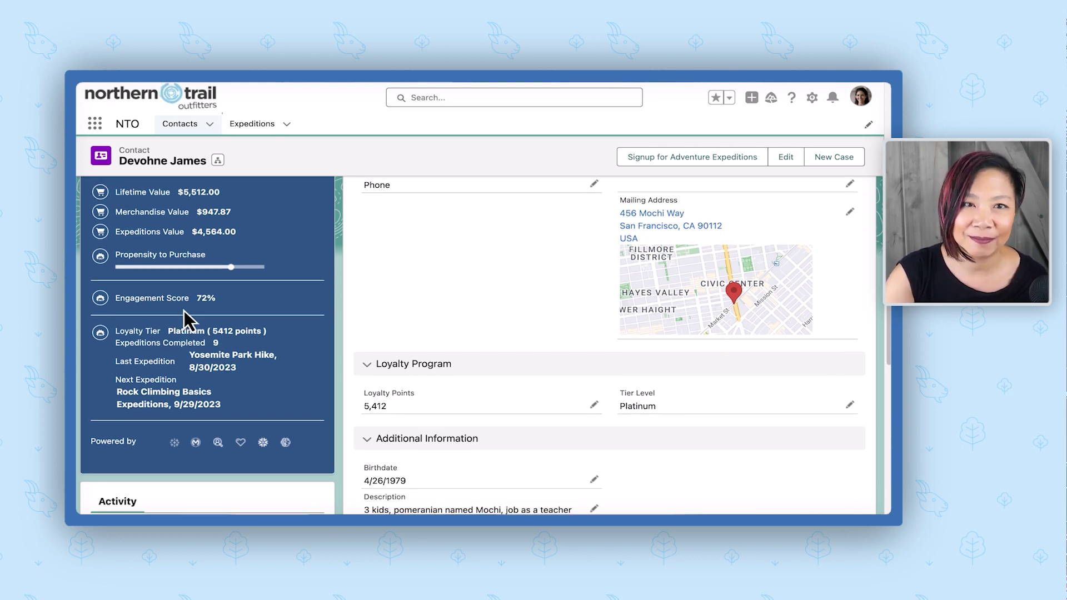
{"action": "scroll", "coordinate": [186, 319], "scroll_direction": "up", "scroll_amount": 4}
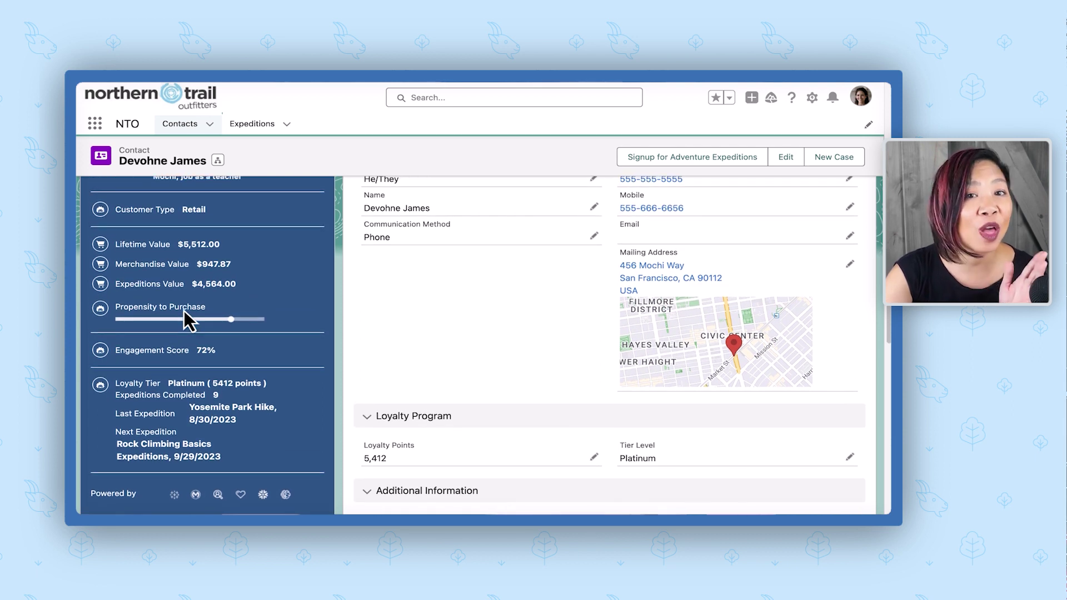
{"action": "scroll", "coordinate": [186, 320], "scroll_direction": "up", "scroll_amount": 10}
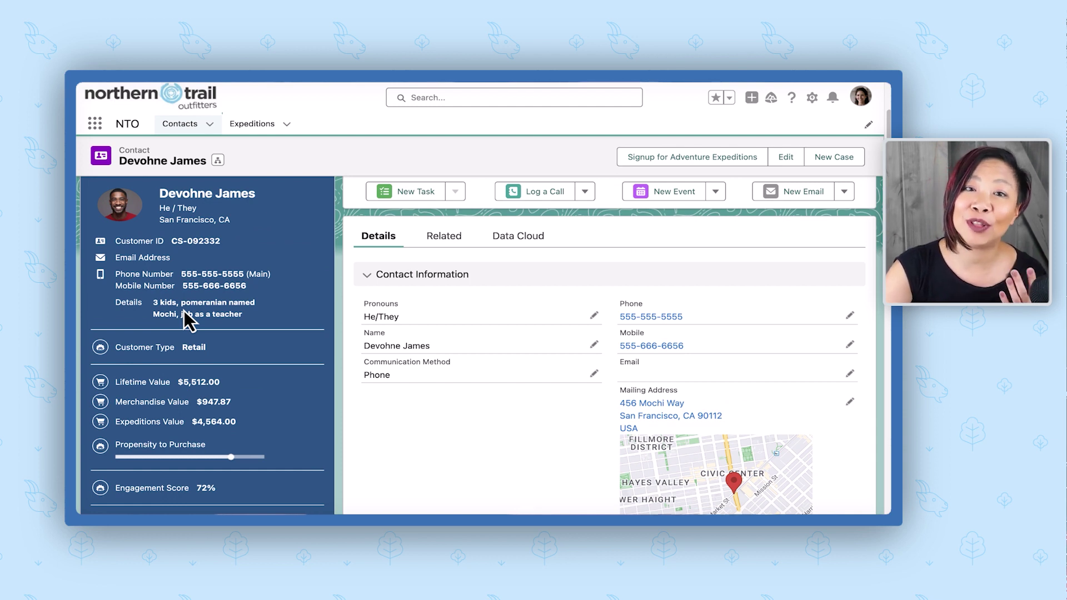
{"action": "scroll", "coordinate": [185, 314], "scroll_direction": "up", "scroll_amount": 1}
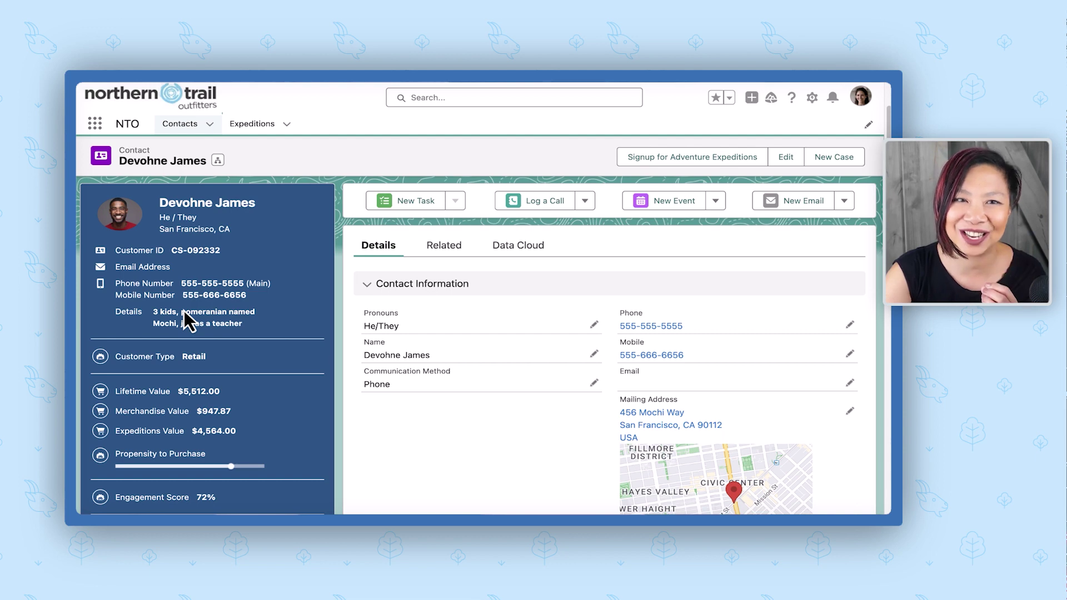
{"action": "scroll", "coordinate": [189, 322], "scroll_direction": "up", "scroll_amount": 1}
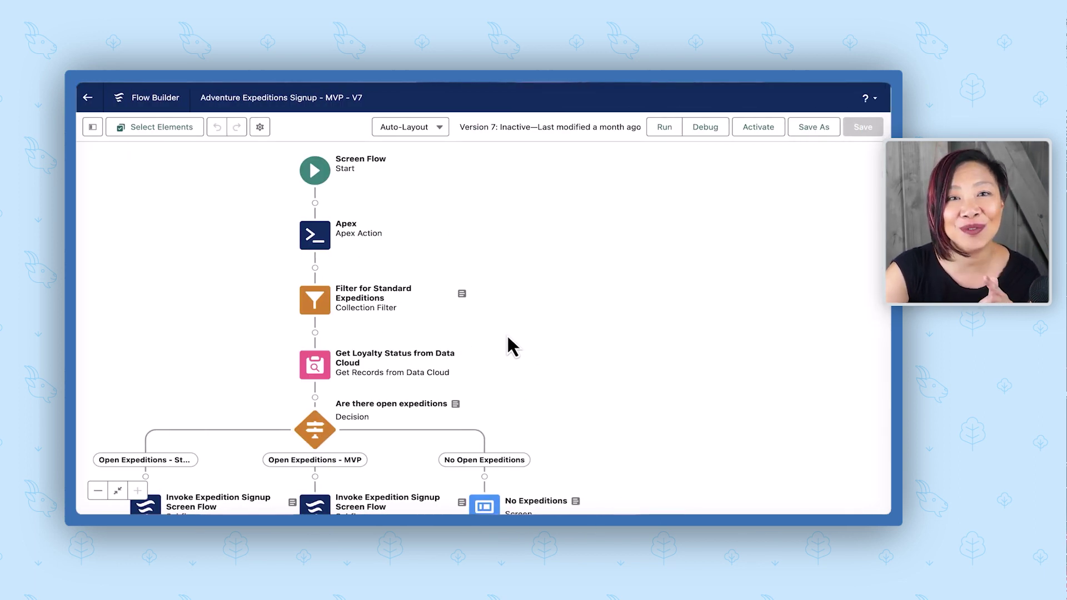
Open the Get Loyalty Status from Data Cloud element and review its data source, object, filter conditions and storage settings
{"action": "left_click", "coordinate": [314, 365]}
{"action": "left_click", "coordinate": [314, 368]}
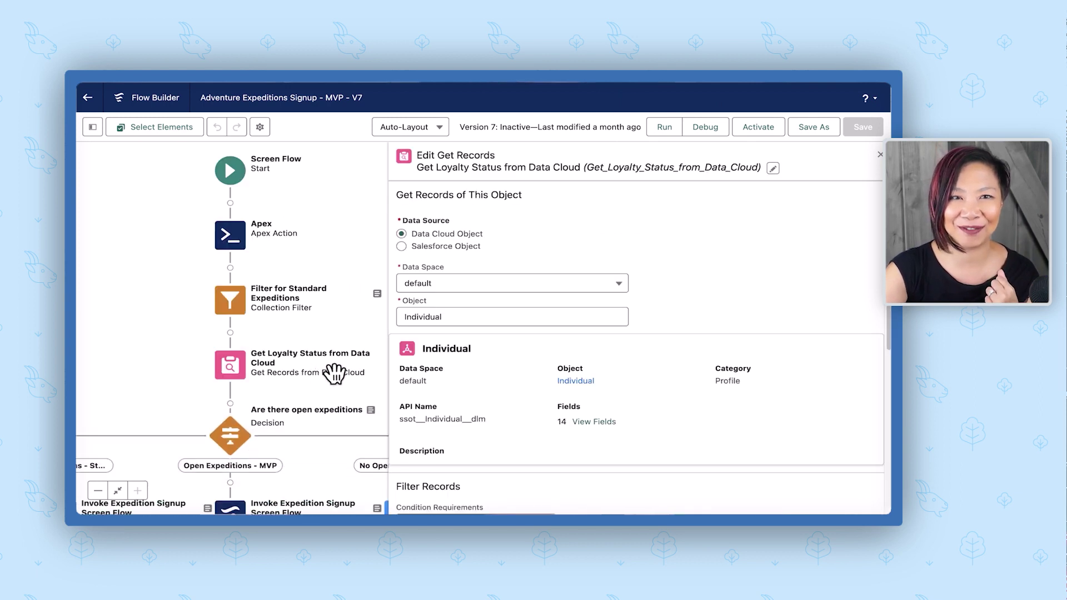
{"action": "scroll", "coordinate": [474, 388], "scroll_direction": "down", "scroll_amount": 8}
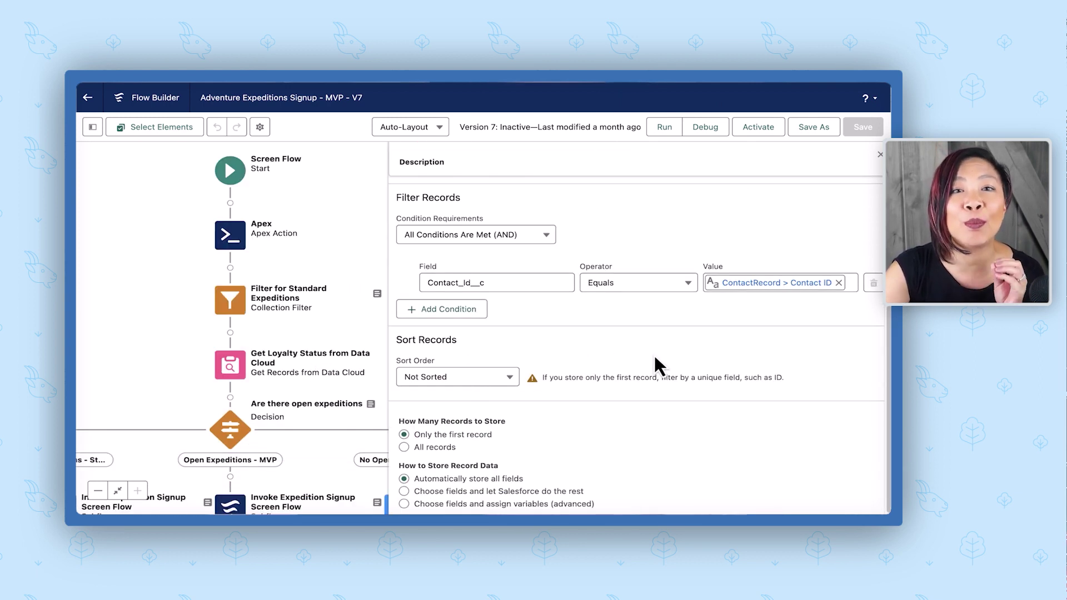
Review the Standard and MVP outcome conditions of the Are there open expeditions decision, and close it without saving
{"action": "double_click", "coordinate": [235, 427]}
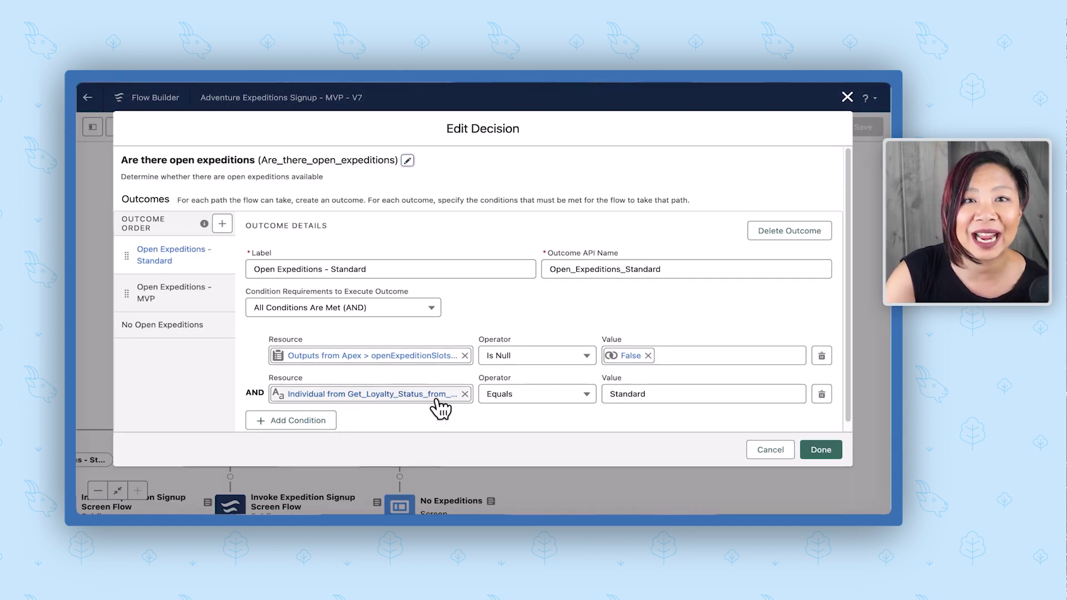
{"action": "left_click", "coordinate": [190, 297]}
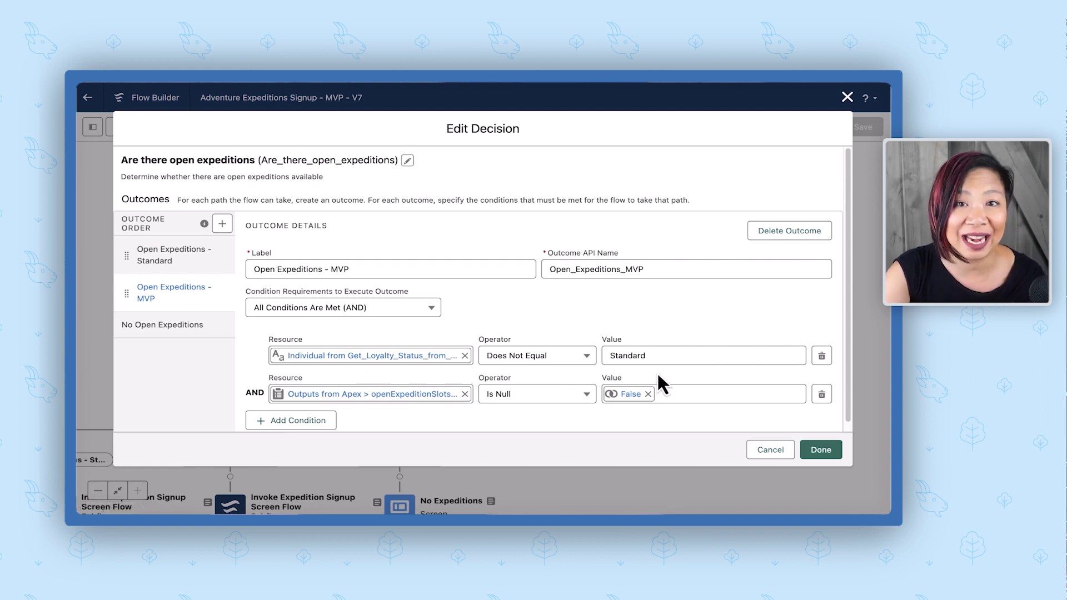
{"action": "left_click", "coordinate": [769, 454]}
{"action": "left_click_drag", "start_coordinate": [626, 428], "coordinate": [658, 430]}
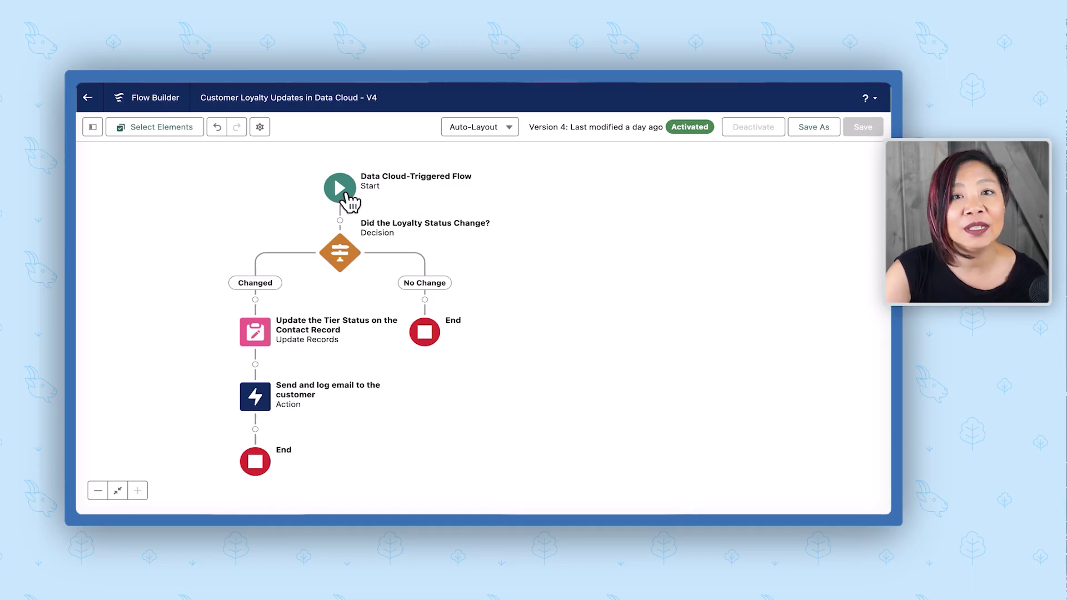
Expand the Start element of the Customer Loyalty Updates in Data Cloud flow and review its object, trigger and downstream elements
{"action": "left_click", "coordinate": [347, 194]}
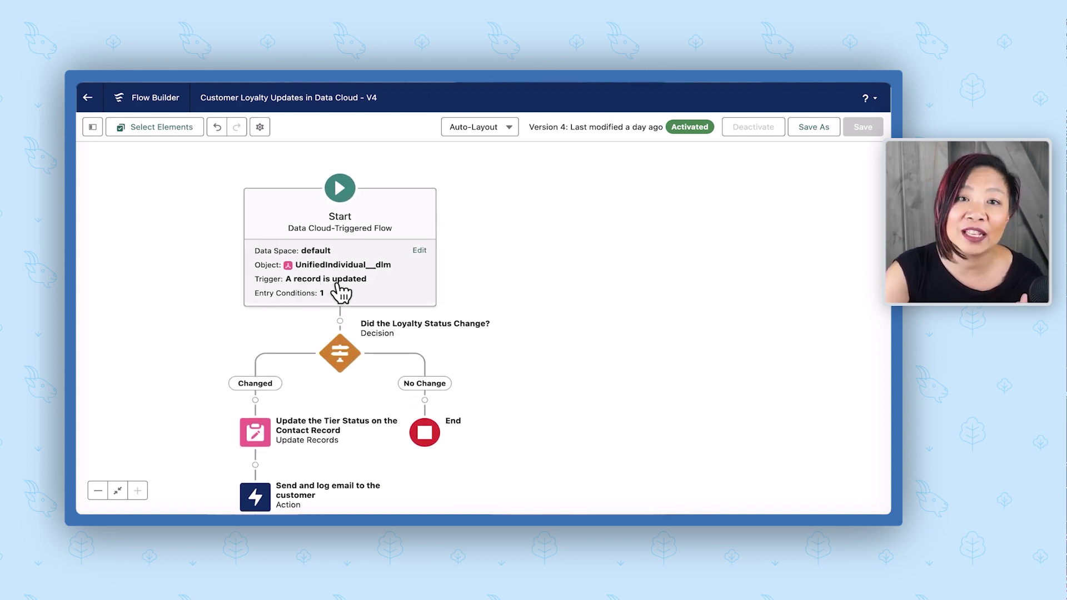
{"action": "left_click_drag", "start_coordinate": [488, 291], "coordinate": [492, 217]}
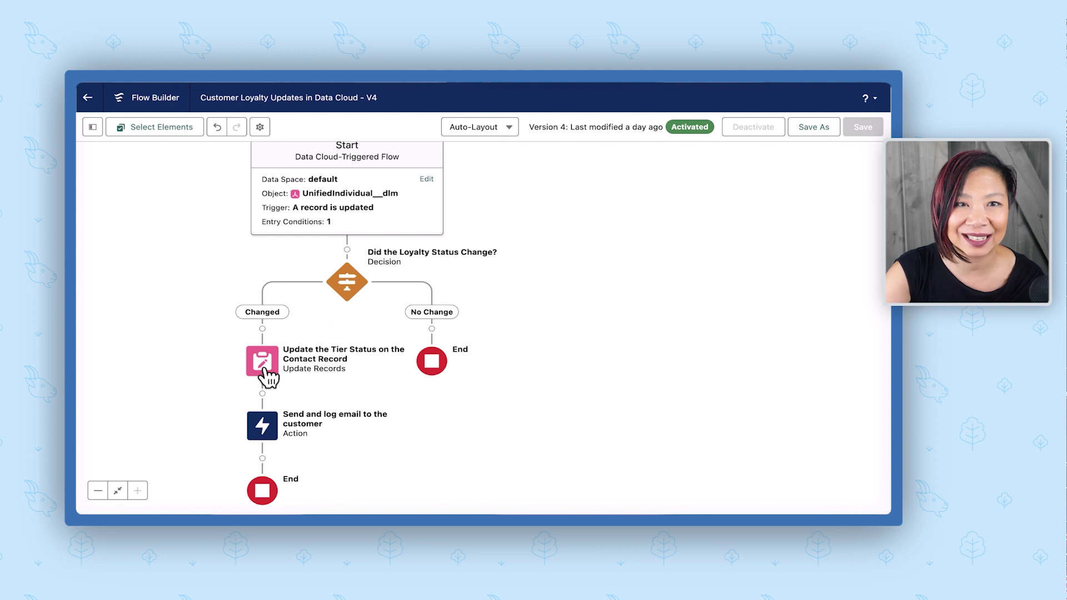
Include Log Email on Send in the Send and log email to the customer action and set it to the True constant
{"action": "left_click", "coordinate": [266, 429]}
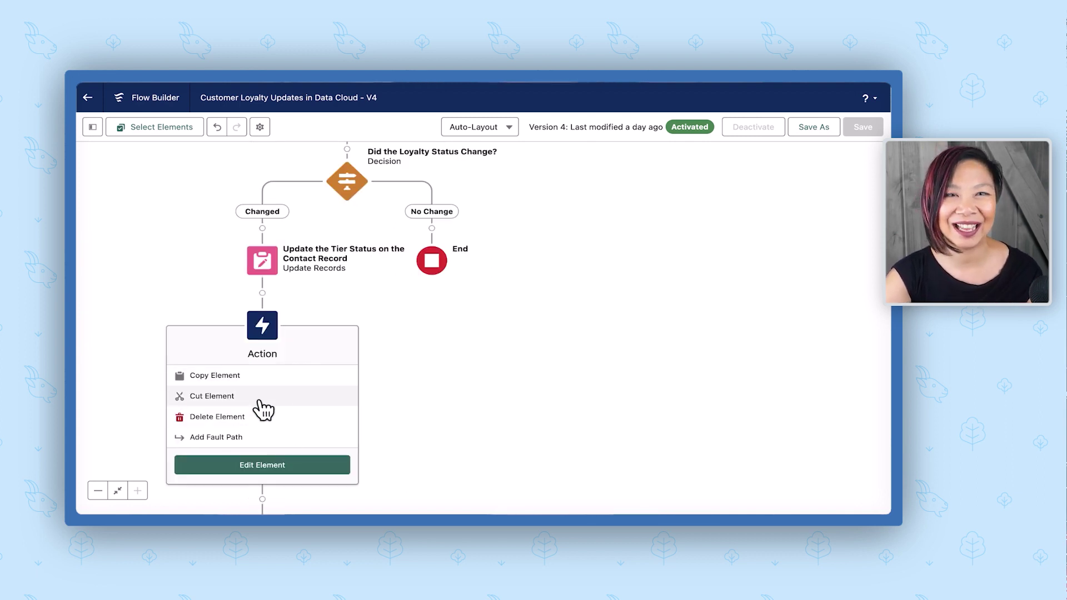
{"action": "left_click", "coordinate": [257, 466]}
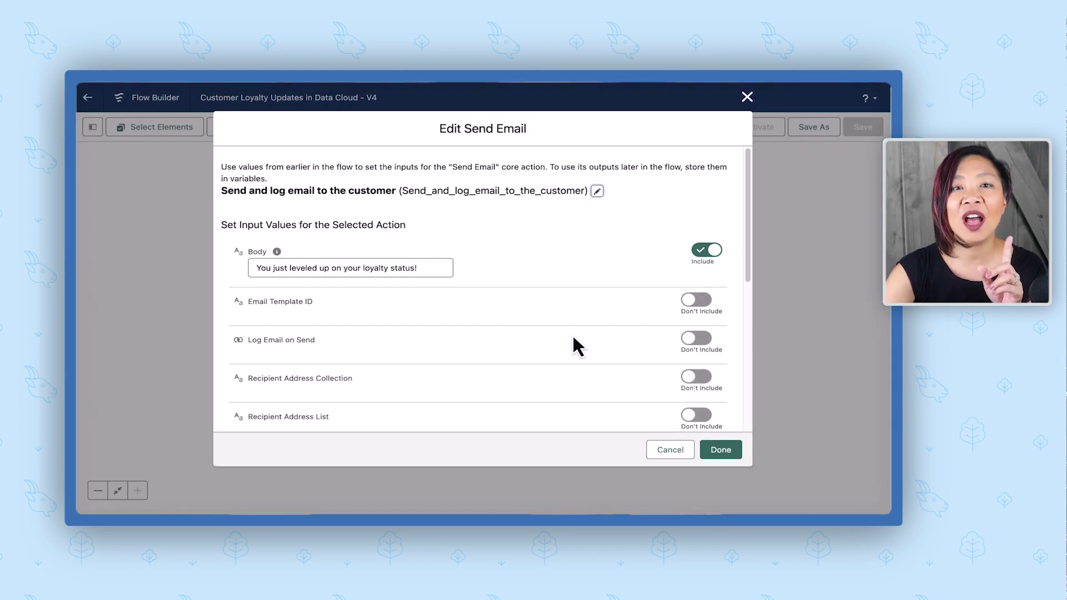
{"action": "left_click", "coordinate": [695, 338]}
{"action": "left_click", "coordinate": [326, 356]}
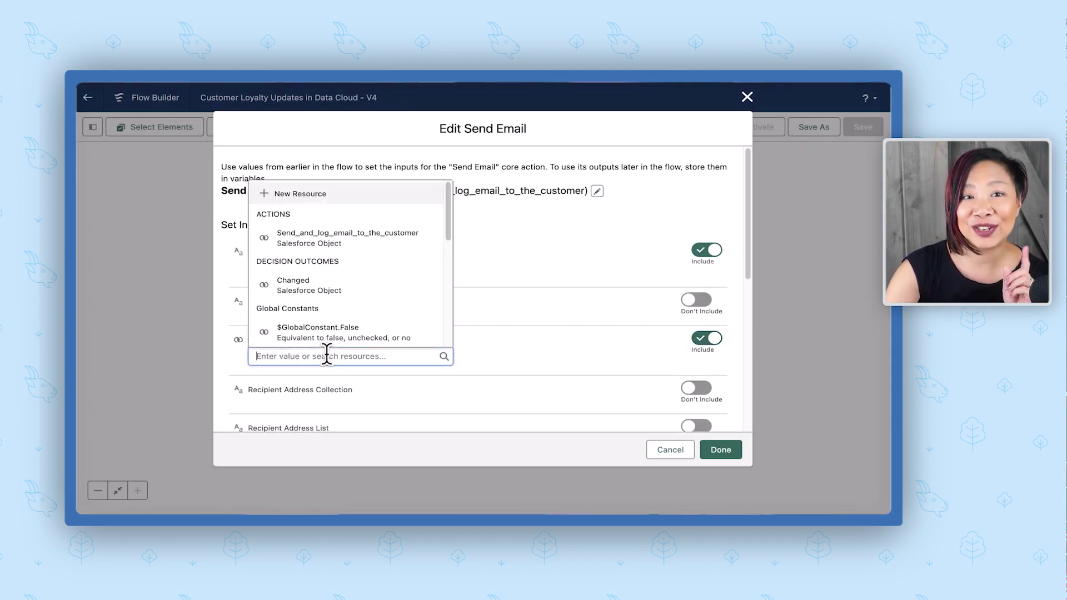
{"action": "type", "text": "tr"}
{"action": "left_click", "coordinate": [336, 336]}
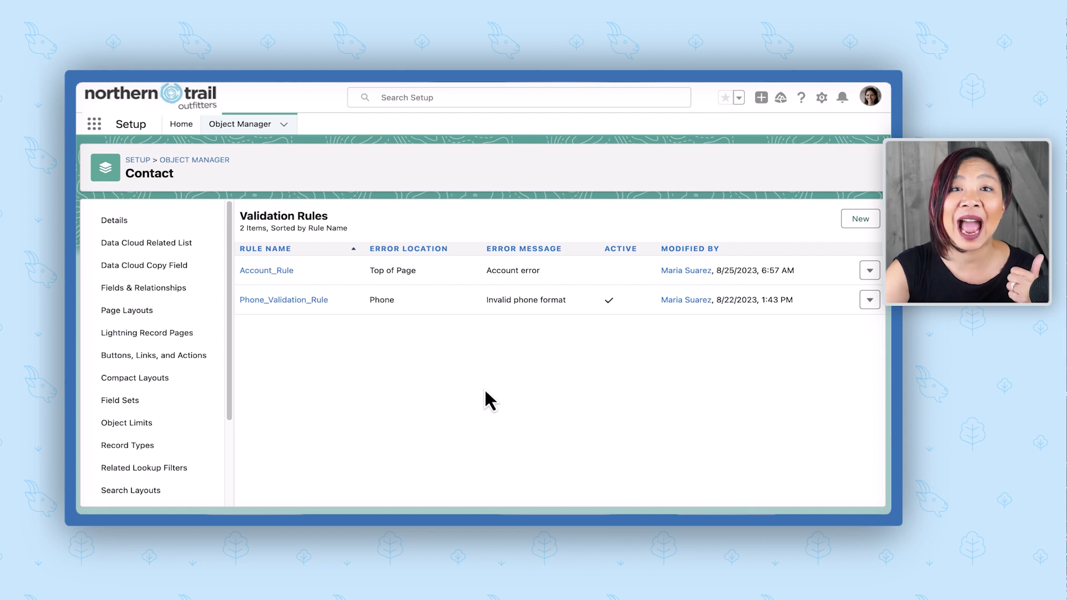
Create a Contact validation rule named Communication_Method_Rule, described "Dependent fields - phone, email, and mailing address cannot be blank based on communication method selected"
{"action": "left_click", "coordinate": [845, 228]}
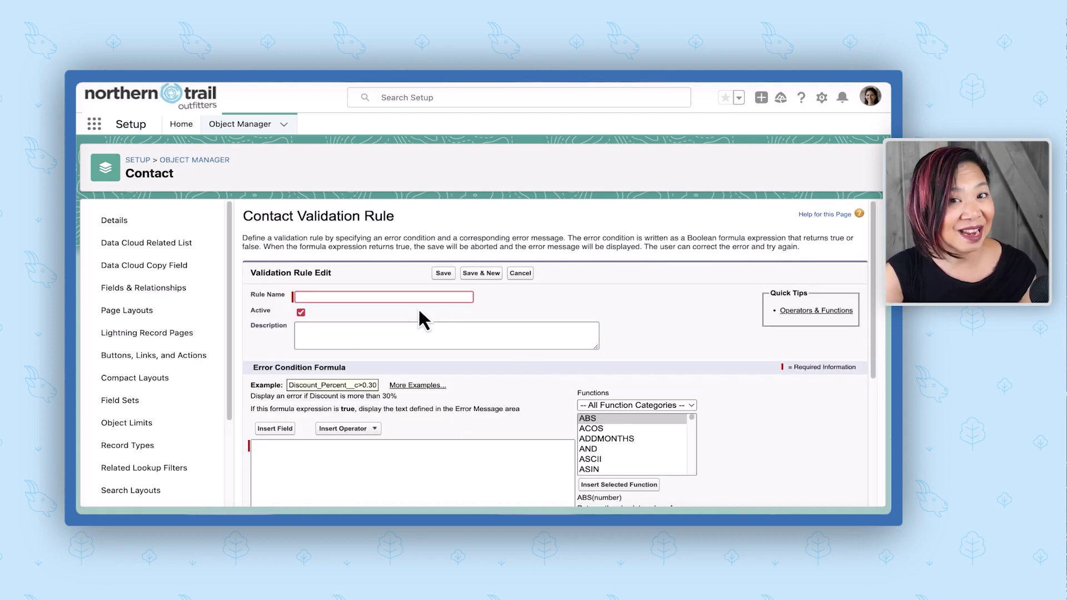
{"action": "type", "text": "Communication_Method_Rule"}
{"action": "left_click", "coordinate": [402, 327]}
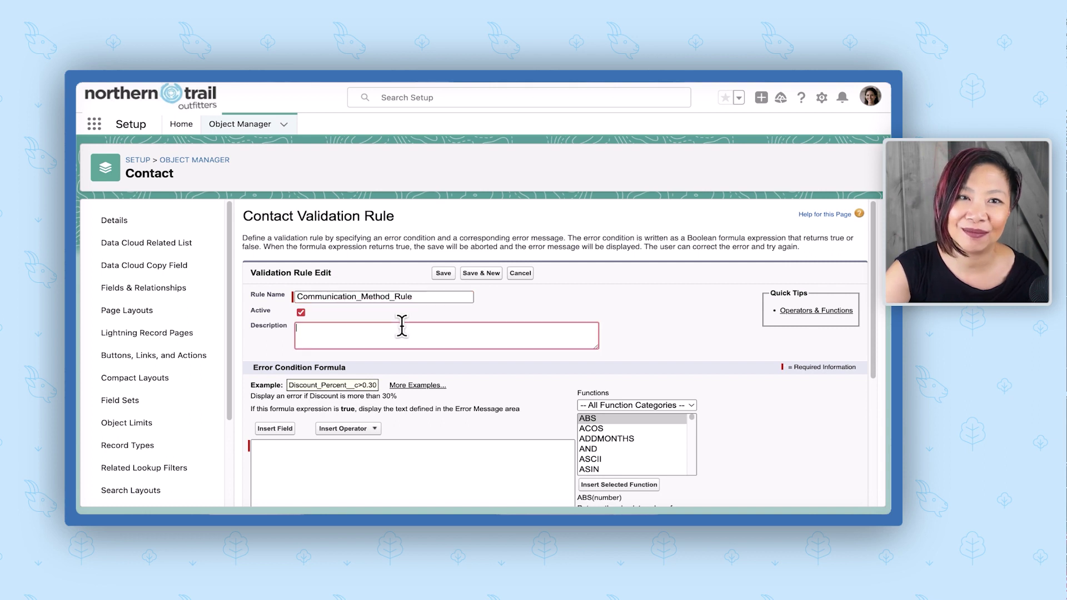
{"action": "type", "text": "Dependent fields - phone, email, and mailing address cannot be blank based on communication method selected"}
Enter the error condition formula (TEXT(Communication_Method__c) = "Email" && ISBLANK(Email)) || (TEXT(Communication_Method__c) = "Phone" && ISBLANK(Phone)) || (TEXT(Communication_Method__c) = "Mail" && ISBLANK(MailingAddress))
{"action": "scroll", "coordinate": [381, 472], "scroll_direction": "down", "scroll_amount": 1}
{"action": "left_click", "coordinate": [391, 424]}
{"action": "type", "text": "(TEXT( Communication_Method__c ) = \"Email\" && ISBLANK( Email )) || (TEXT(Communication_Method__c ) = \"Phone\" && ISBLANK( Phone )) || (TEXT(Communication_Method__c ) = \"Mail\" && ISBLANK( MailingAddress ))"}
Enter an error message requiring an email address for Email, a phone number for Phone and a mailing address for Mail, and check the formula syntax
{"action": "scroll", "coordinate": [389, 422], "scroll_direction": "down", "scroll_amount": 3}
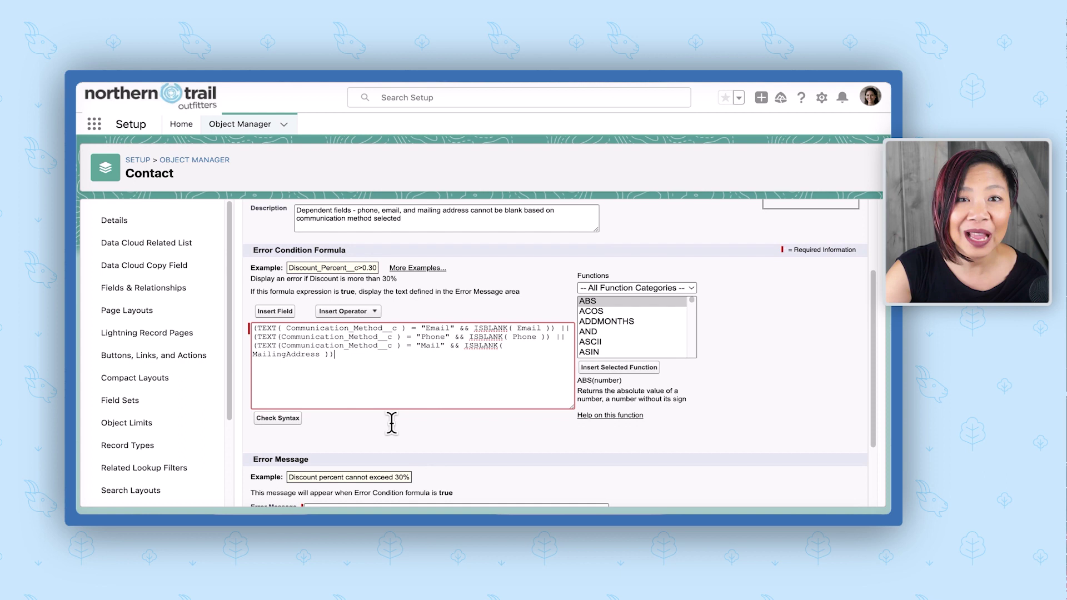
{"action": "left_click", "coordinate": [377, 425]}
{"action": "type", "text": "Ensure that the chosen communication method has a value in the corresponding field:For Email, provide an email address.For Phone, provide a phone number.For Mail, provide a mailing address."}
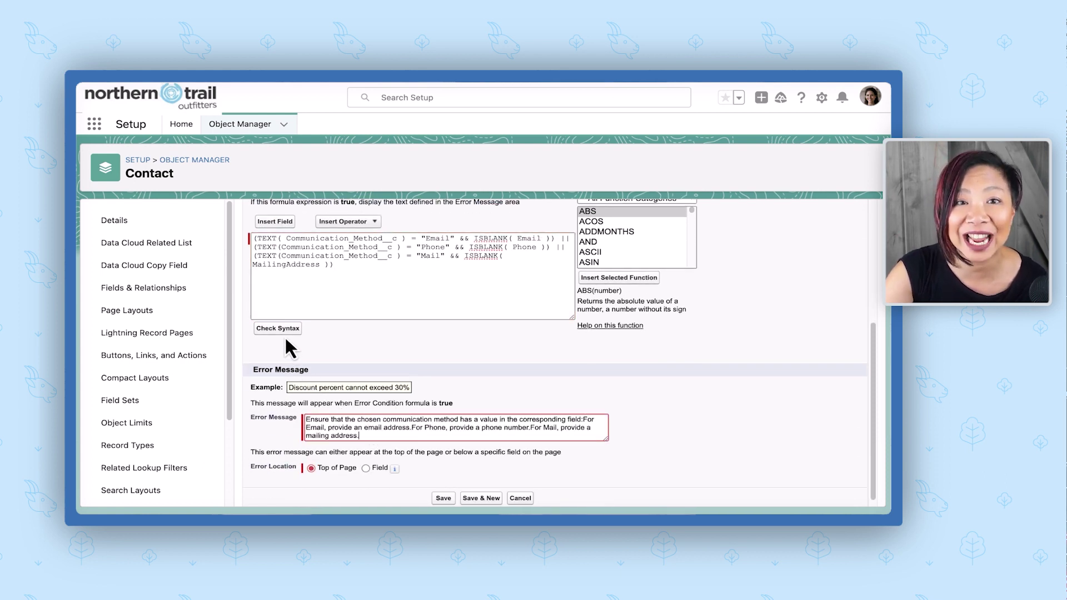
{"action": "key", "text": "Return"}
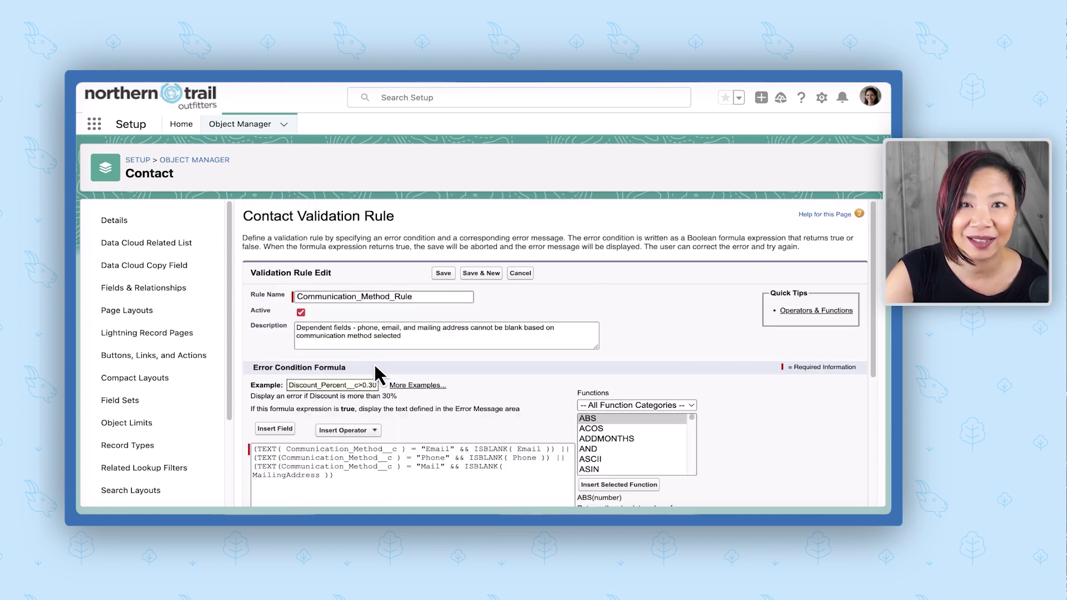
Review the completed Communication_Method_Rule definition and save the validation rule
{"action": "scroll", "coordinate": [383, 383], "scroll_direction": "down", "scroll_amount": 2}
{"action": "scroll", "coordinate": [390, 382], "scroll_direction": "down", "scroll_amount": 1}
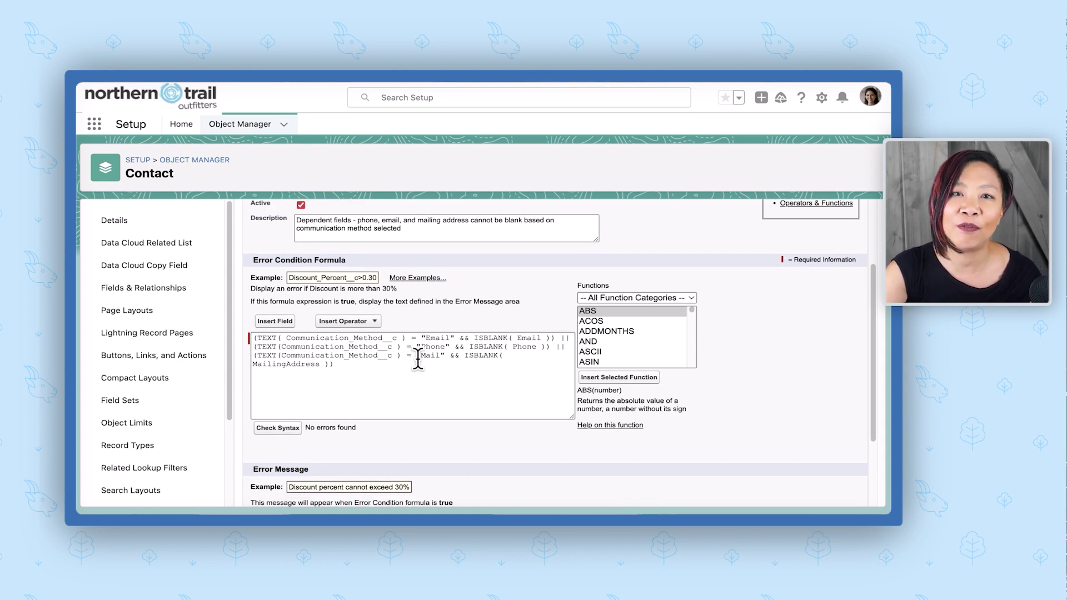
{"action": "scroll", "coordinate": [418, 358], "scroll_direction": "up", "scroll_amount": 3}
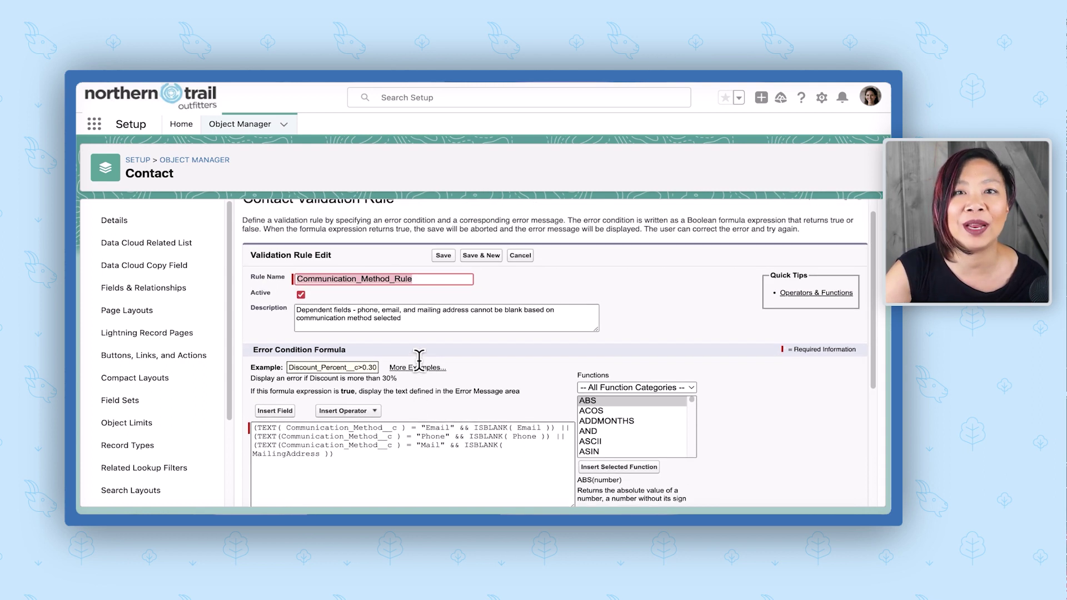
{"action": "left_click", "coordinate": [444, 257]}
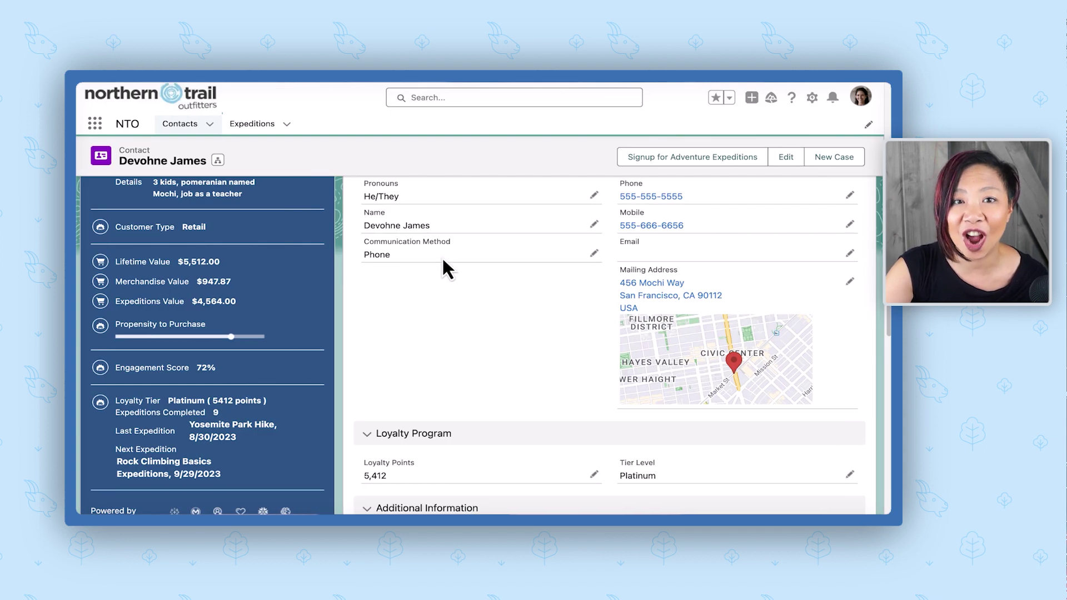
Try to save the contact with Communication Method set to Email and the Email field left blank
{"action": "left_click", "coordinate": [594, 253]}
{"action": "left_click", "coordinate": [589, 364]}
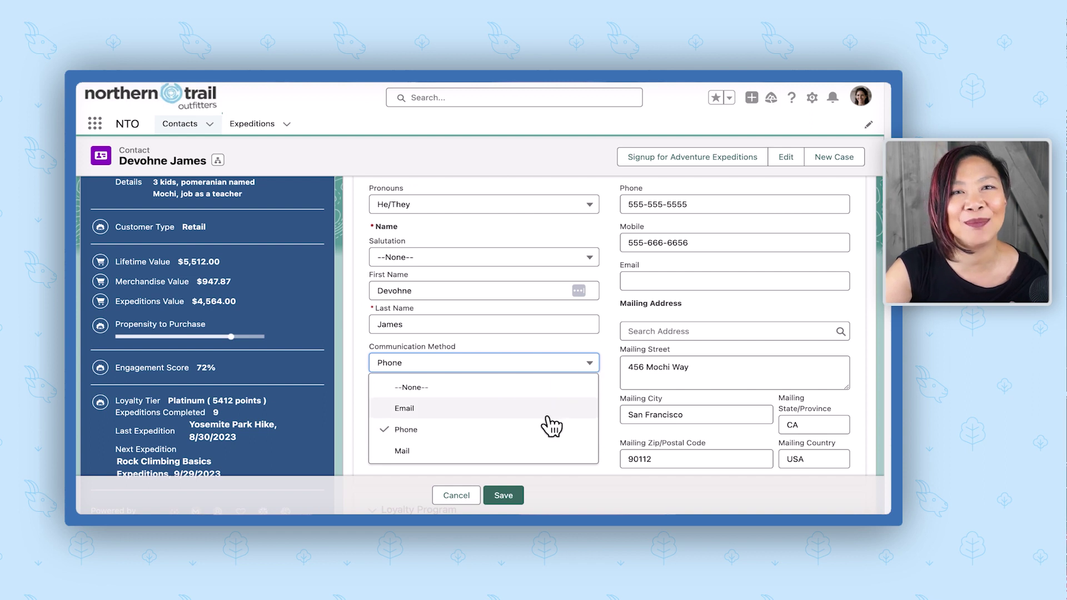
{"action": "left_click", "coordinate": [548, 410]}
{"action": "left_click", "coordinate": [504, 496]}
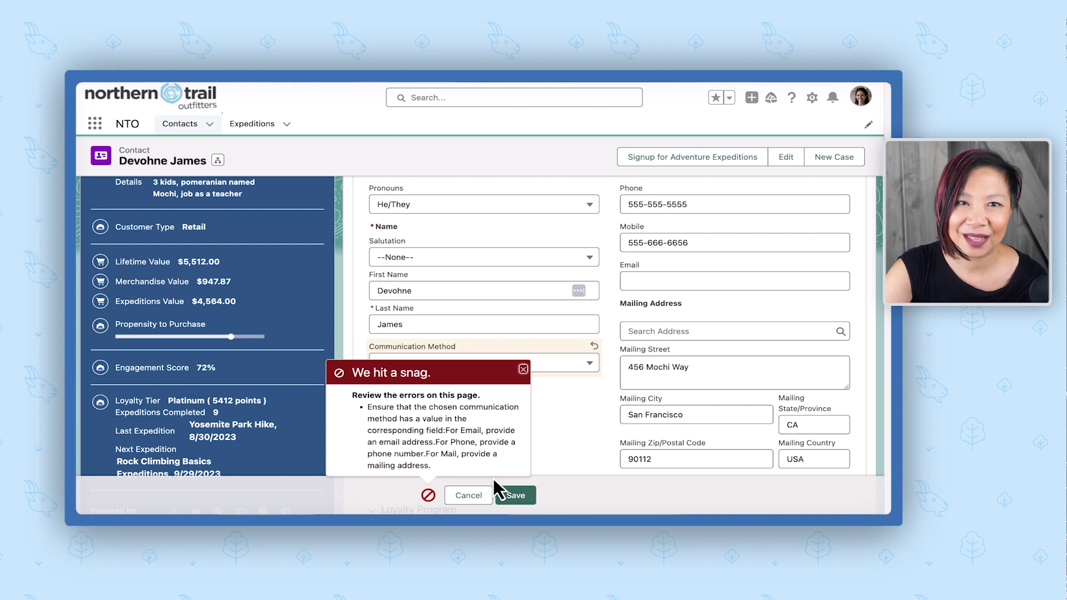
Discard the unsaved Communication Method change, enter a new number in the contact's Phone field and save the record
{"action": "left_click", "coordinate": [476, 498]}
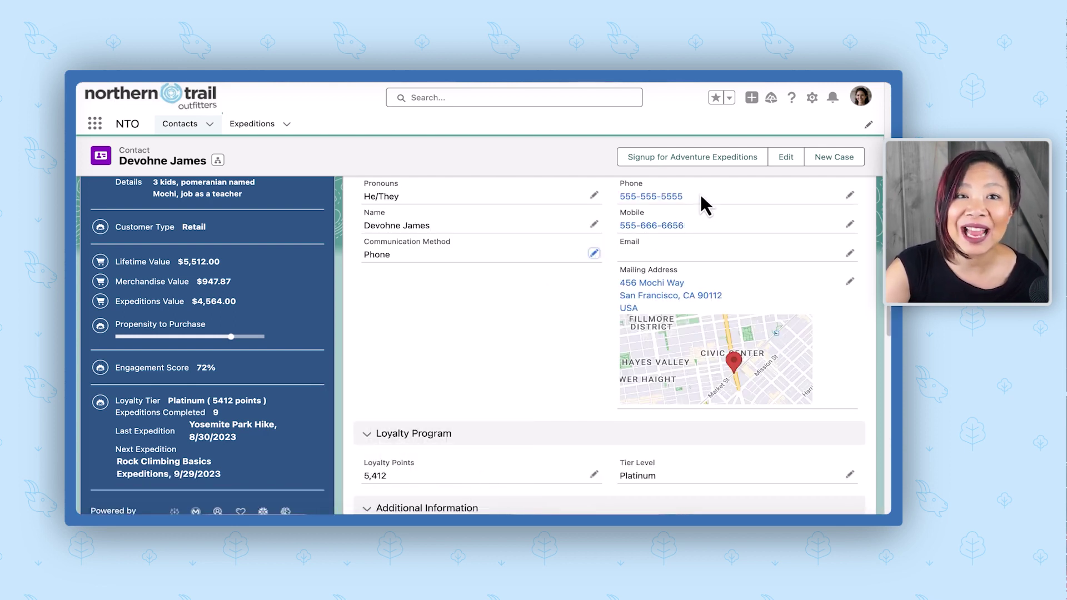
{"action": "left_click", "coordinate": [848, 197]}
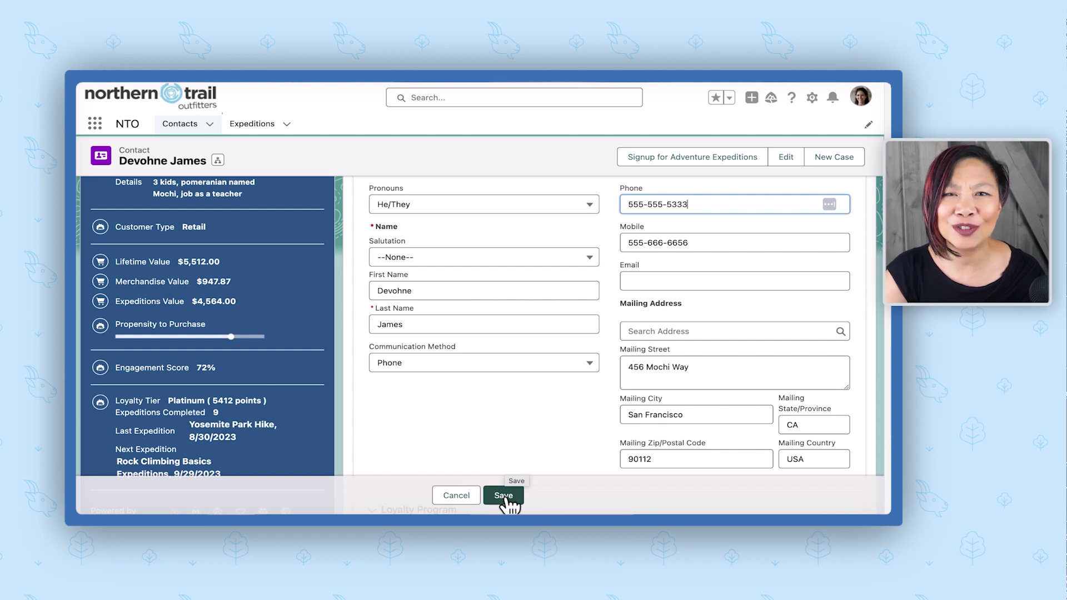
{"action": "left_click", "coordinate": [505, 497]}
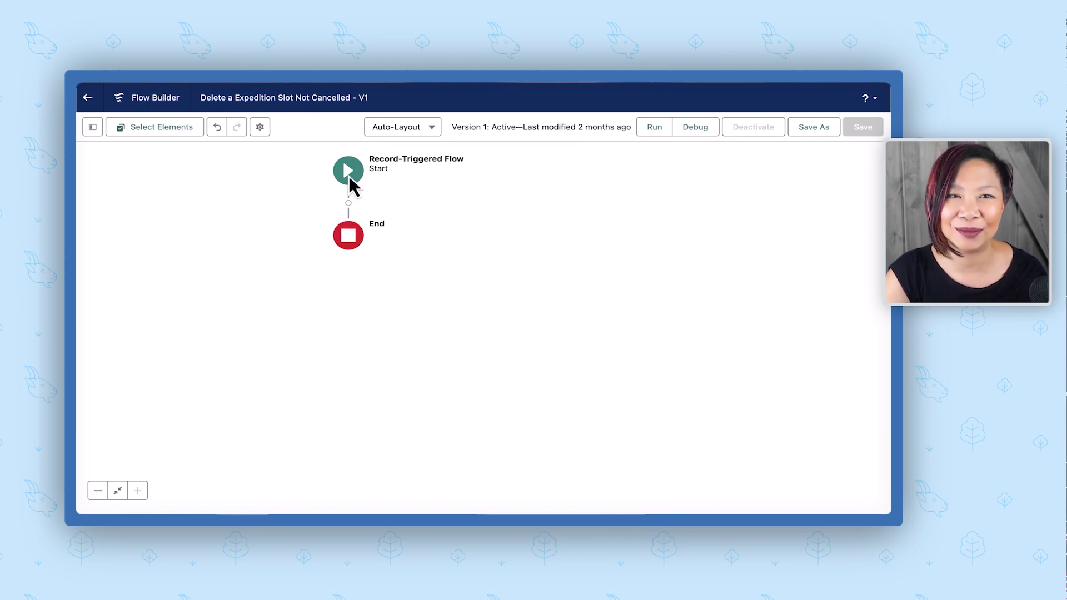
Examine the trigger and entry conditions in the Start element of the Delete a Expedition Slot Not Cancelled flow
{"action": "left_click", "coordinate": [348, 174]}
{"action": "left_click", "coordinate": [352, 179]}
{"action": "left_click", "coordinate": [353, 181]}
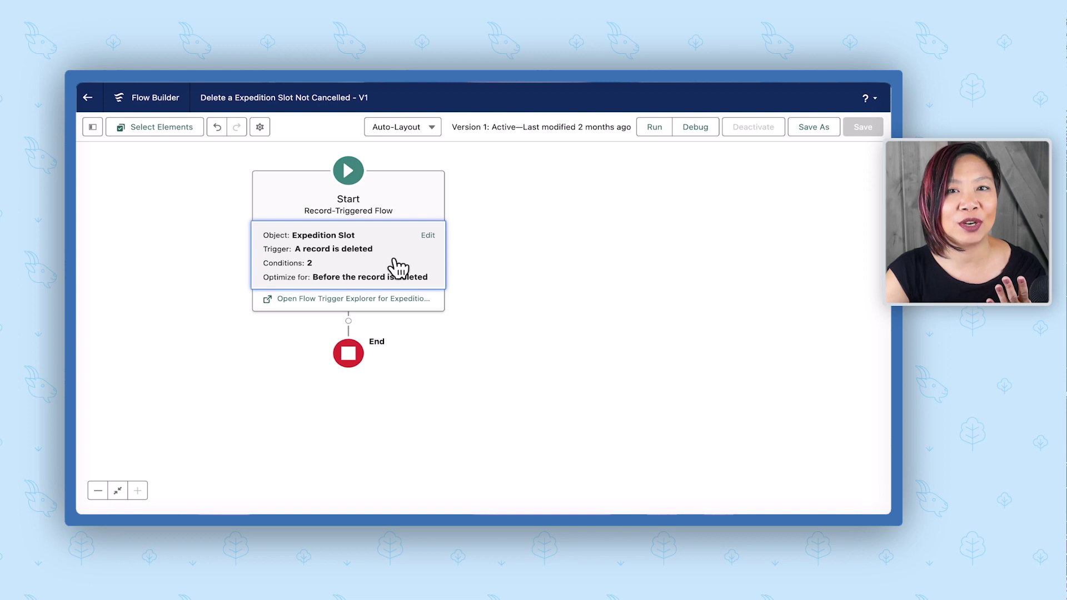
{"action": "left_click", "coordinate": [428, 235]}
{"action": "scroll", "coordinate": [498, 473], "scroll_direction": "down", "scroll_amount": 3}
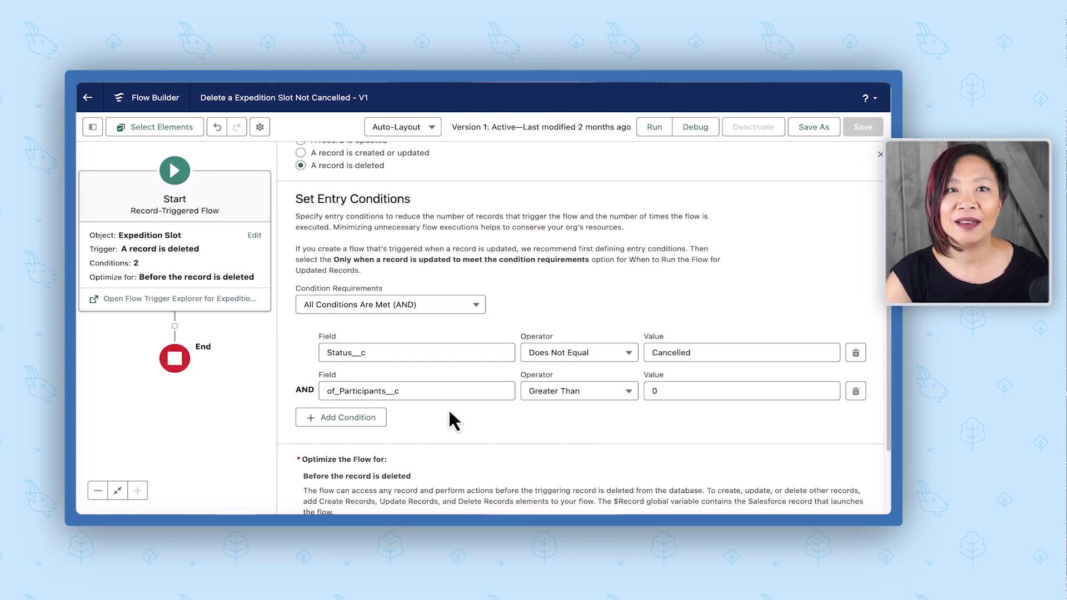
{"action": "left_click", "coordinate": [878, 160]}
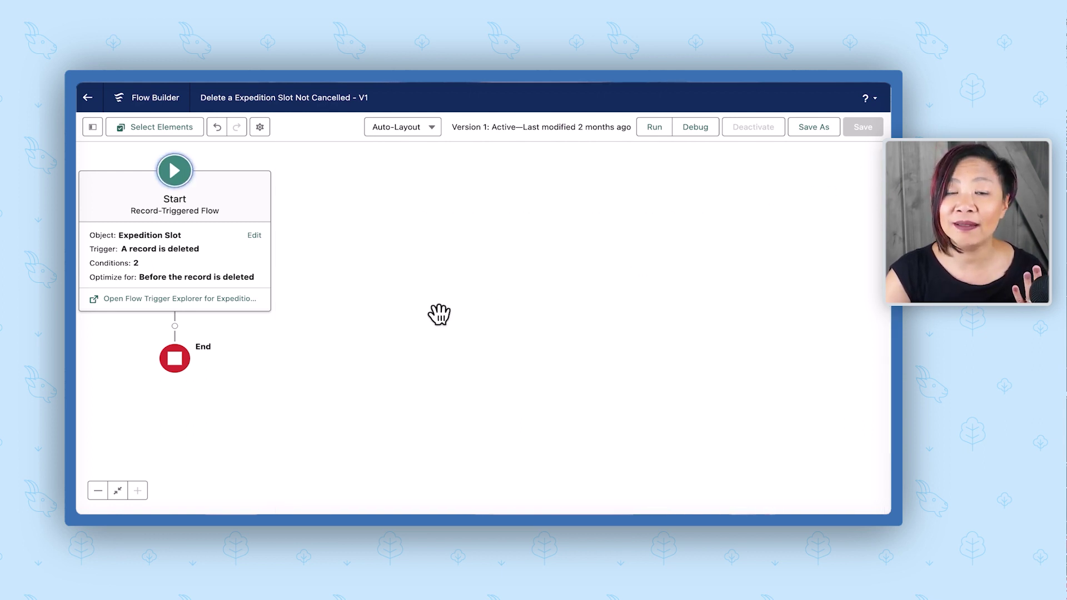
Add a Custom Error element between Start and End, labelled Show Custom Error Message
{"action": "left_click", "coordinate": [176, 328]}
{"action": "type", "text": "c"}
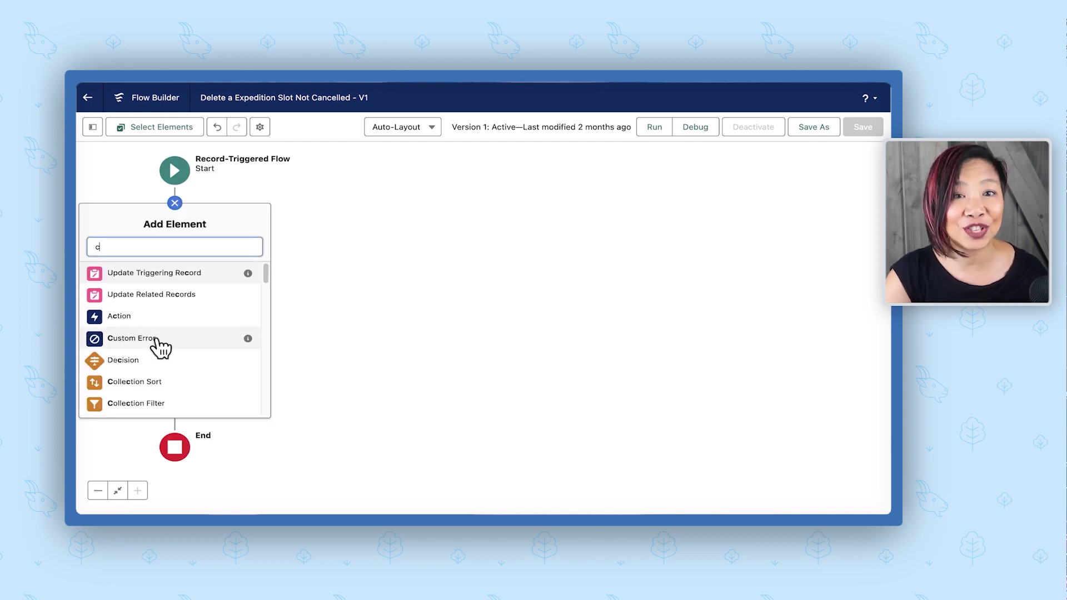
{"action": "left_click", "coordinate": [160, 341]}
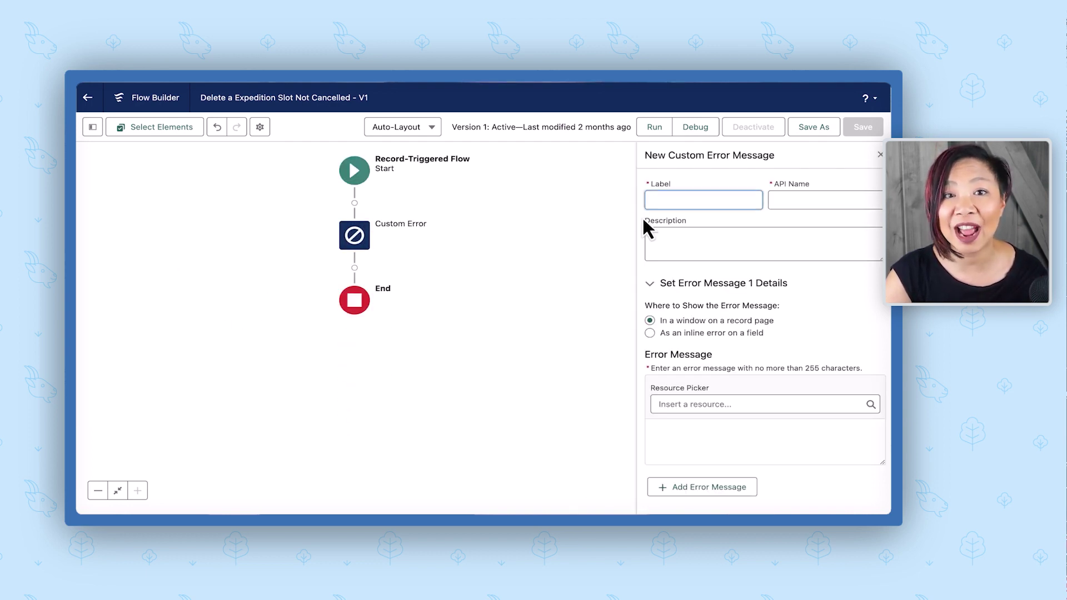
{"action": "type", "text": "New Custom Error Message"}
{"action": "key", "text": "Tab"}
Describe the error's purpose and enter a message that {!$Record.ExpeditionName__c} is still open with attendees and only cancelled expeditions with no participants can be deleted
{"action": "left_click", "coordinate": [756, 239]}
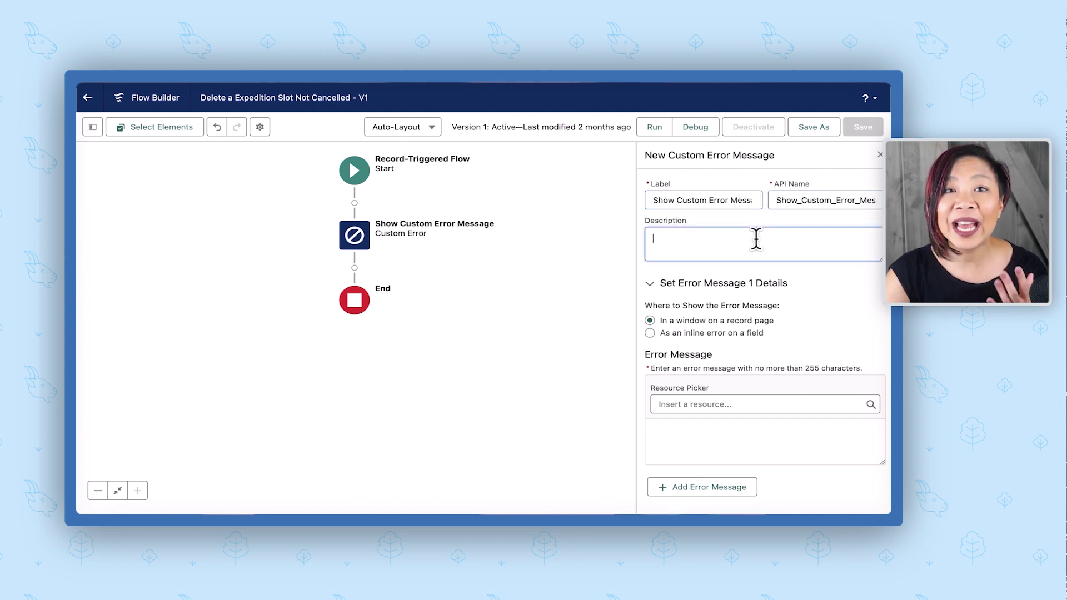
{"action": "type", "text": "Show a custom error message to the user informing them they ca"}
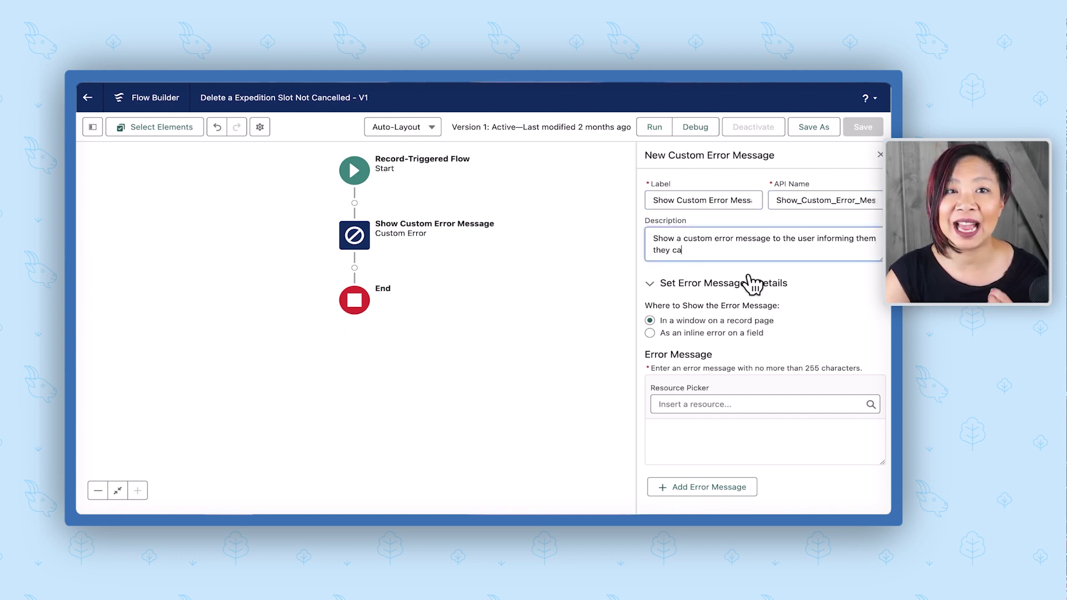
{"action": "type", "text": "nnot delete the record."}
{"action": "left_click", "coordinate": [703, 431]}
{"action": "type", "text": "The {!$Record.ExpeditionName__c}. is currently still open with attendees. This cannot be deleted. Only cancelled expeditions with no participants can be deleted."}
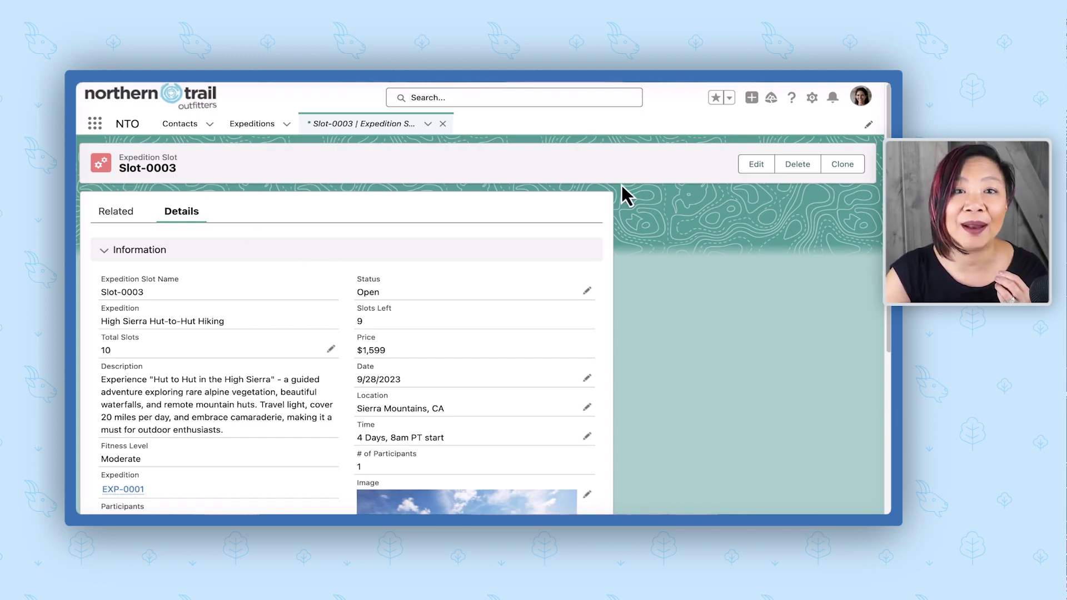
Try to delete the open expedition slot Slot-0003 and confirm the deletion to test the custom error
{"action": "left_click", "coordinate": [798, 164]}
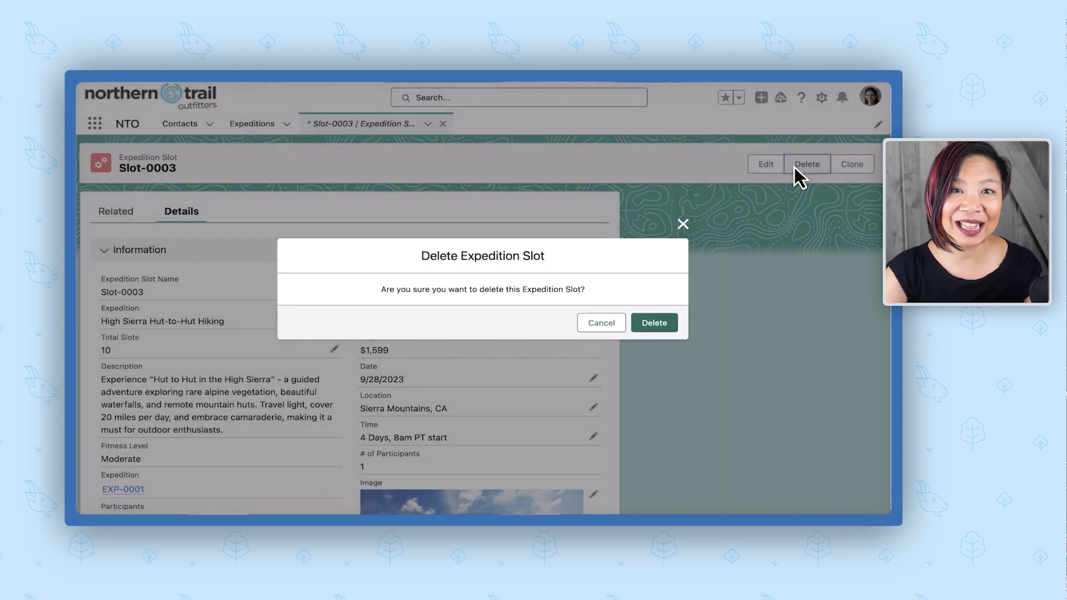
{"action": "left_click", "coordinate": [647, 323]}
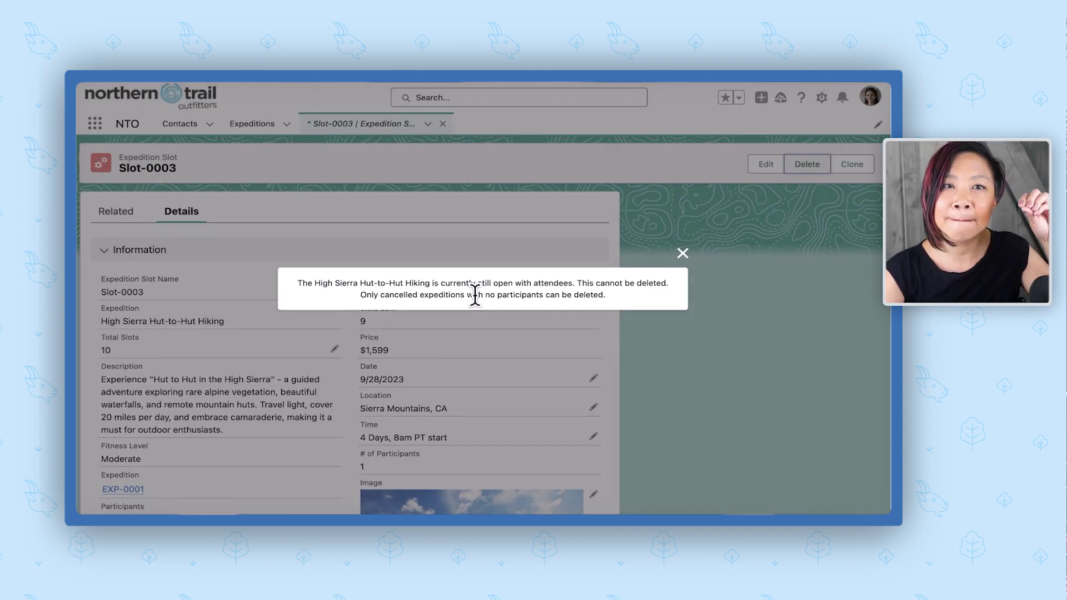